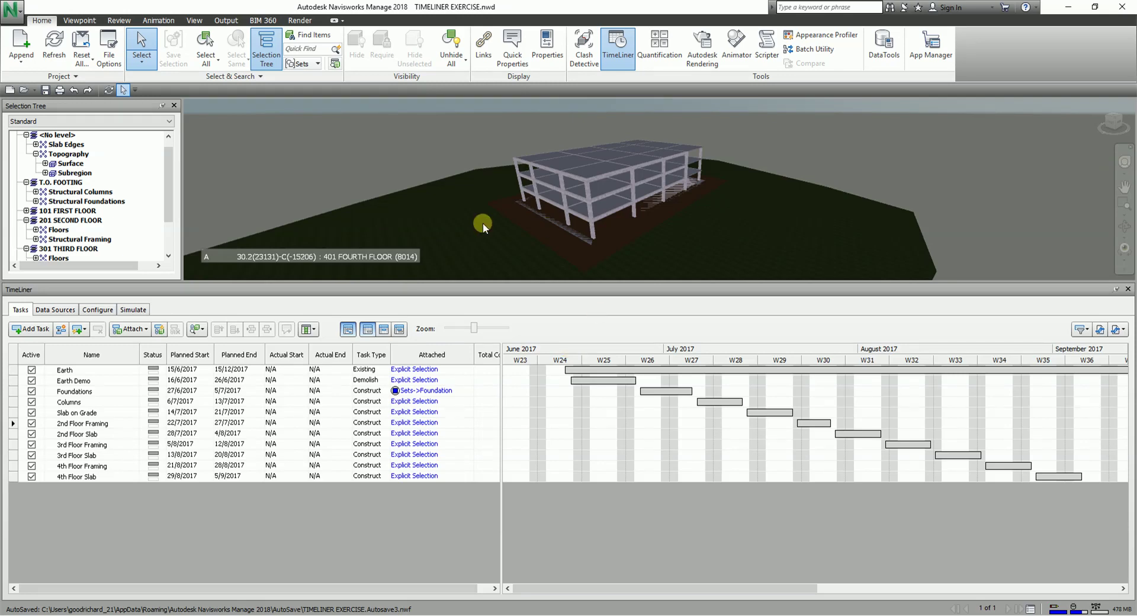
# - Preview the construction simulation, then return to the schedule's Data Sources
pyautogui.click(134, 310)
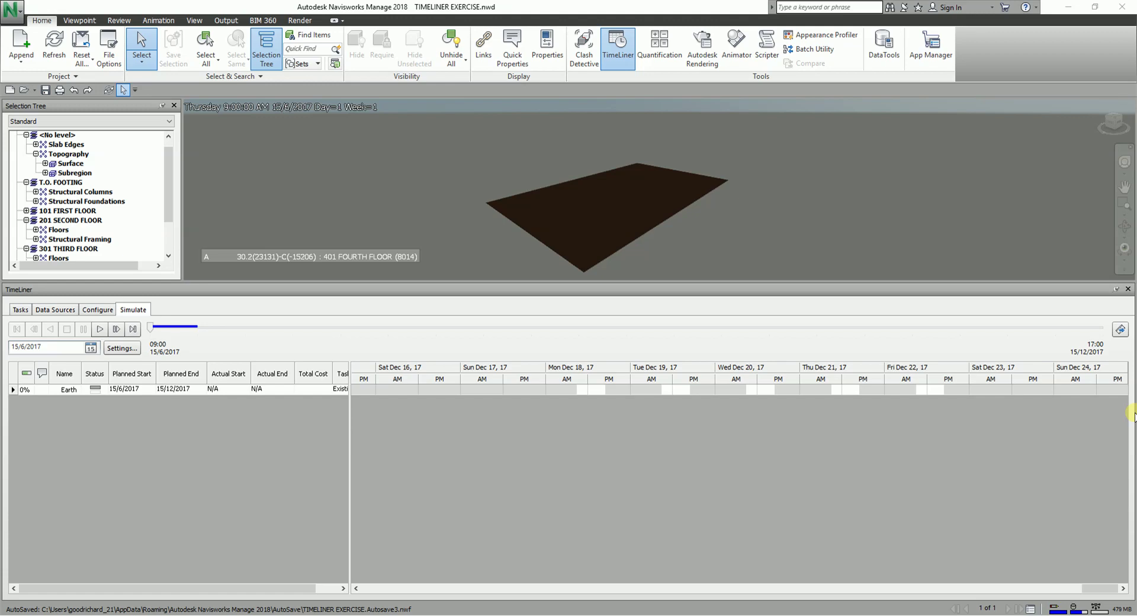
pyautogui.click(20, 310)
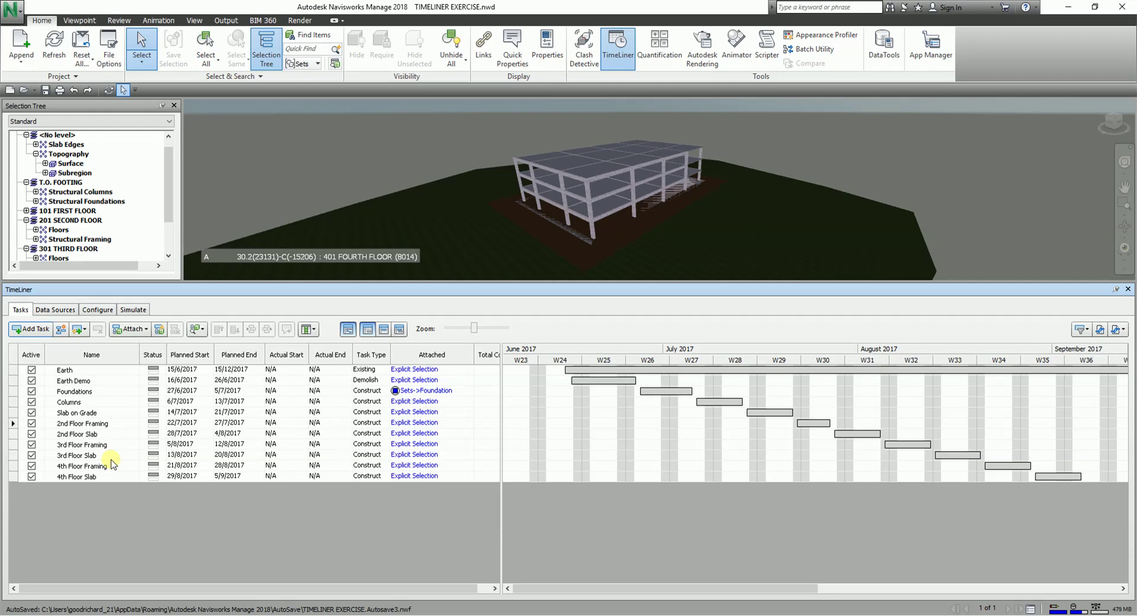
pyautogui.click(56, 313)
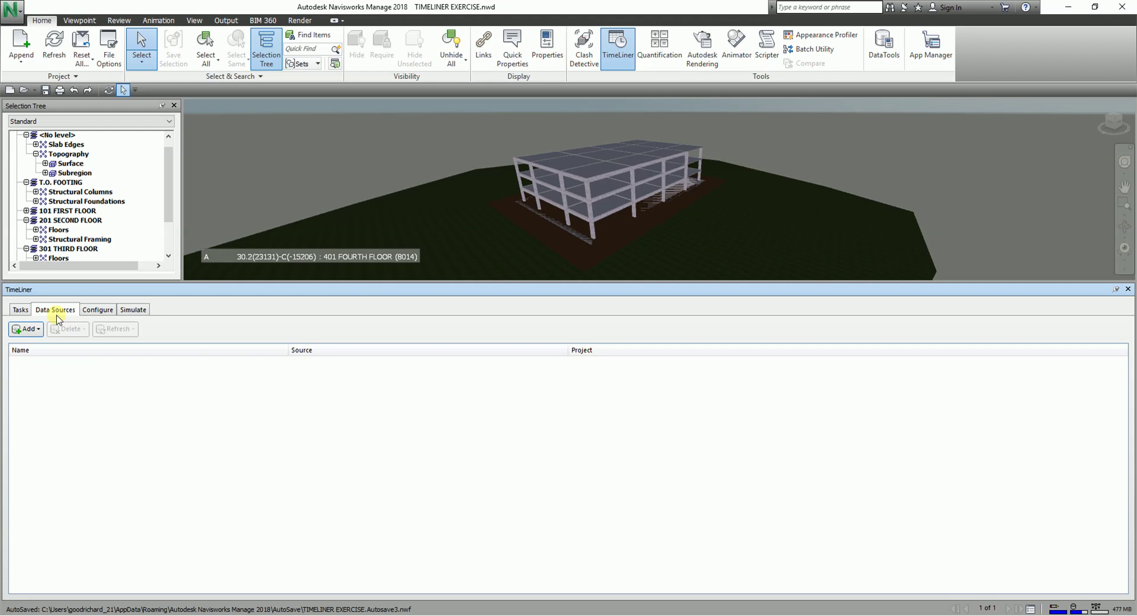
# - Add a CSV Import data source using the Timeliner CSV file from the exercise folder
pyautogui.click(37, 330)
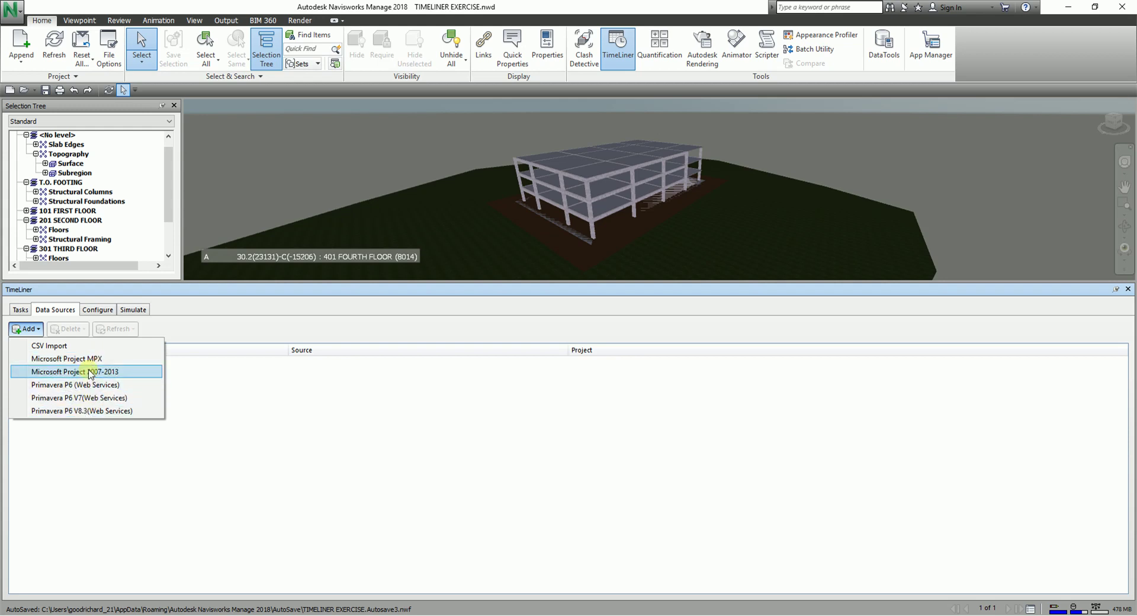
pyautogui.click(298, 437)
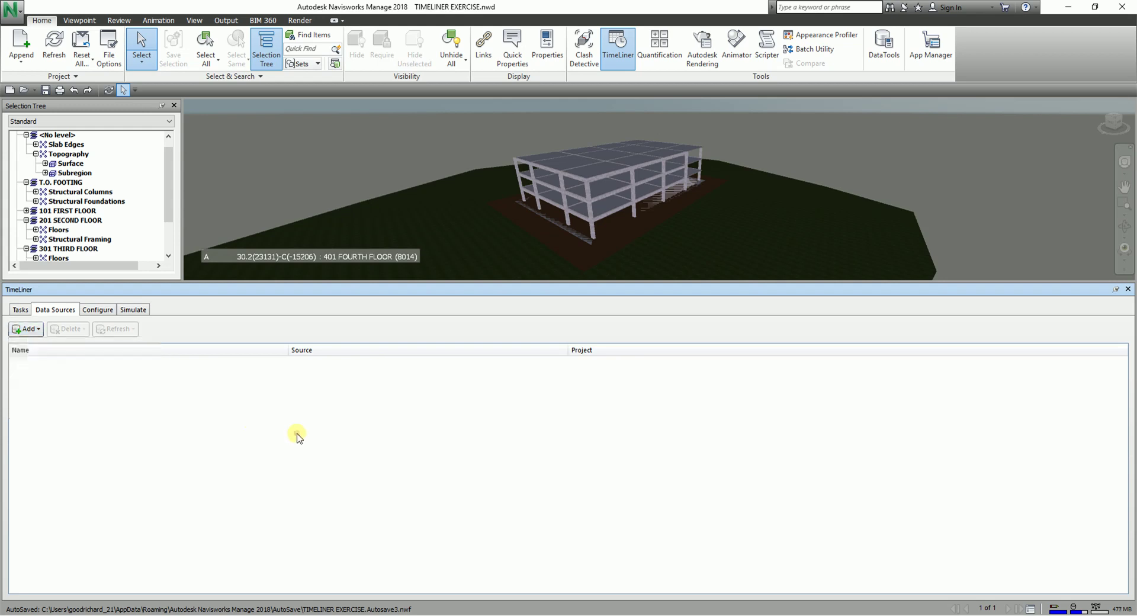
pyautogui.click(31, 332)
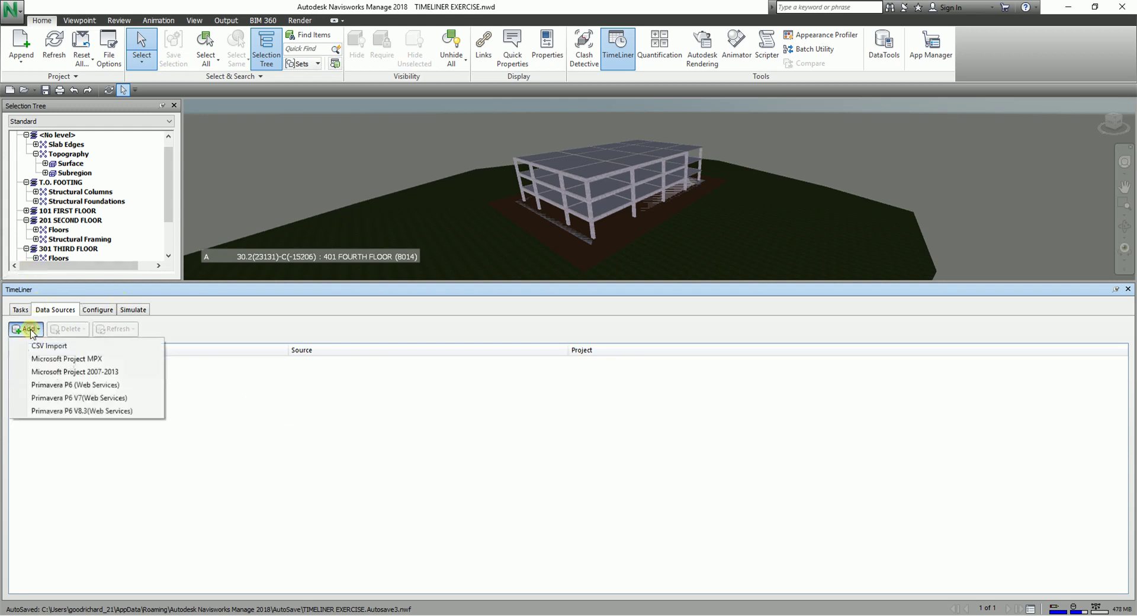
pyautogui.click(58, 347)
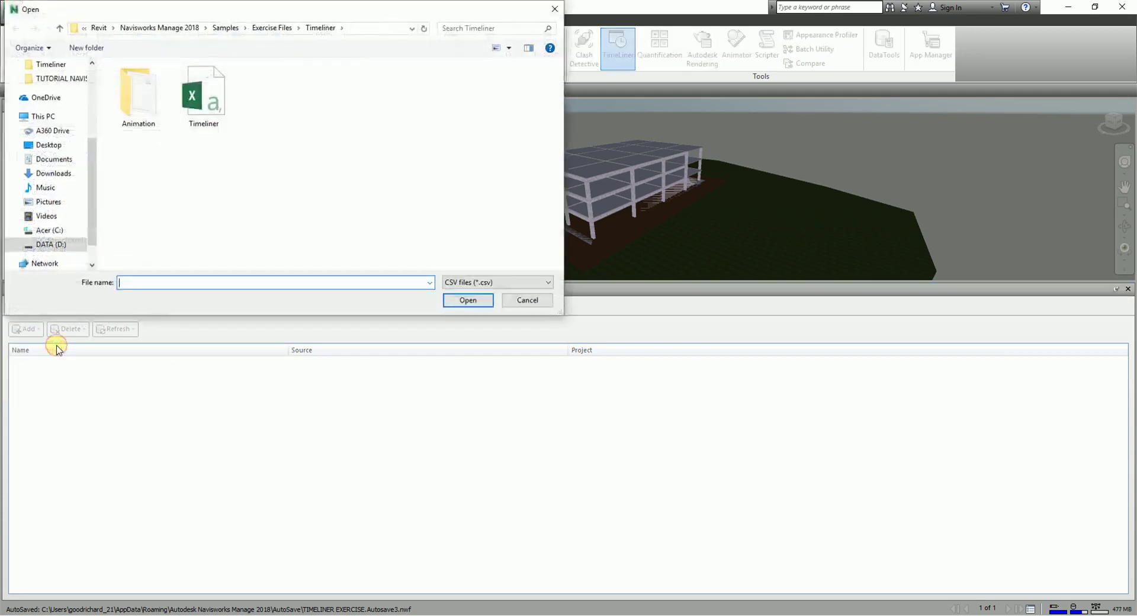
pyautogui.click(206, 97)
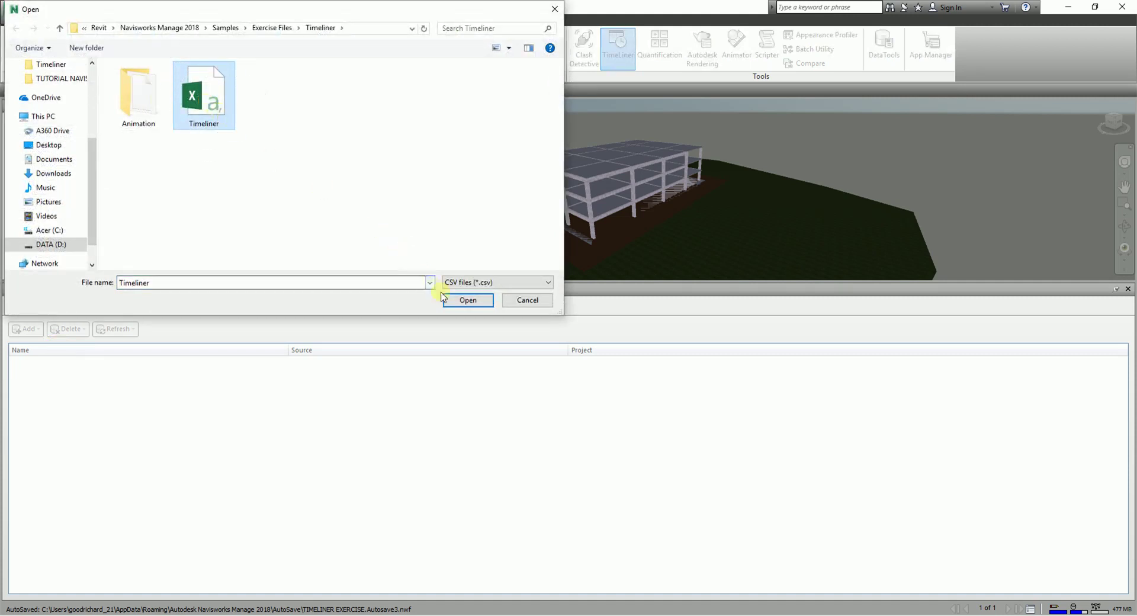
pyautogui.click(465, 300)
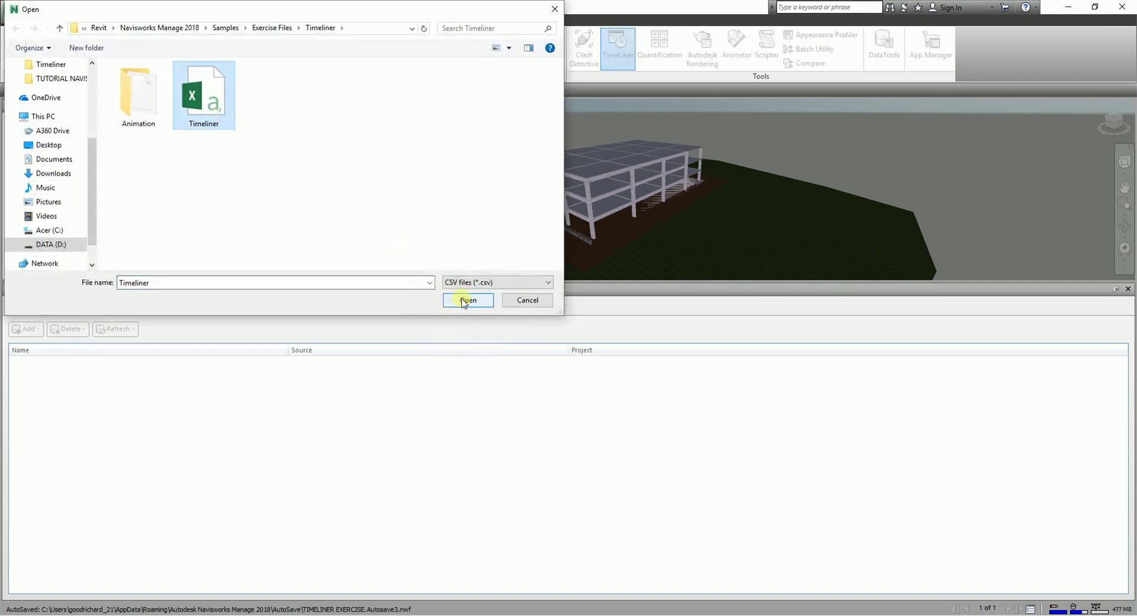
pyautogui.click(467, 300)
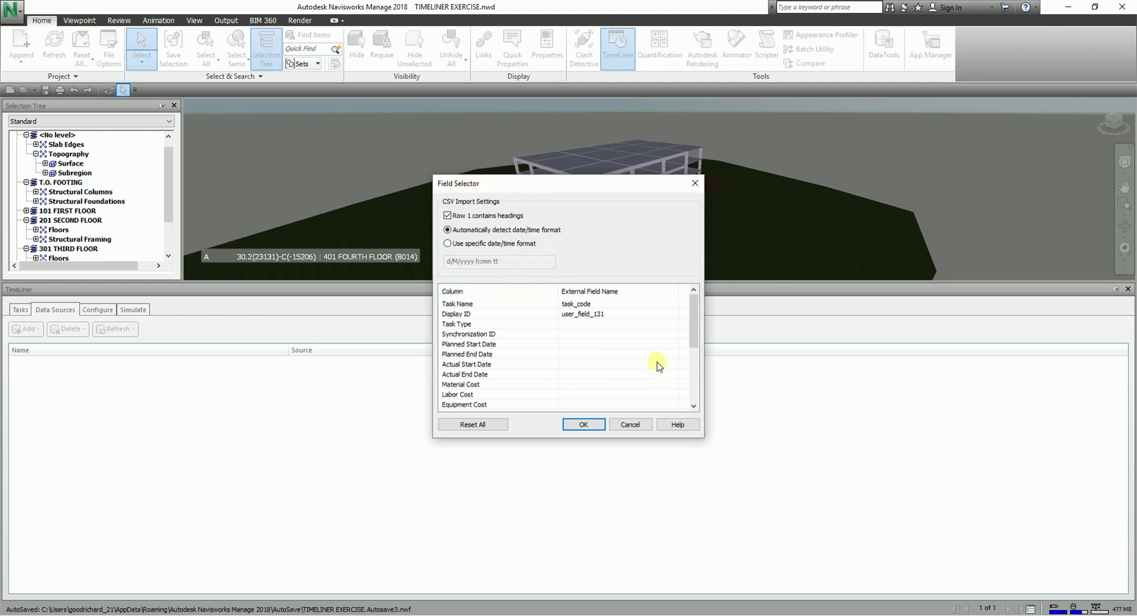
# - Map Task Name to task_code and Display ID to wbs_id in the Field Selector
pyautogui.click(472, 304)
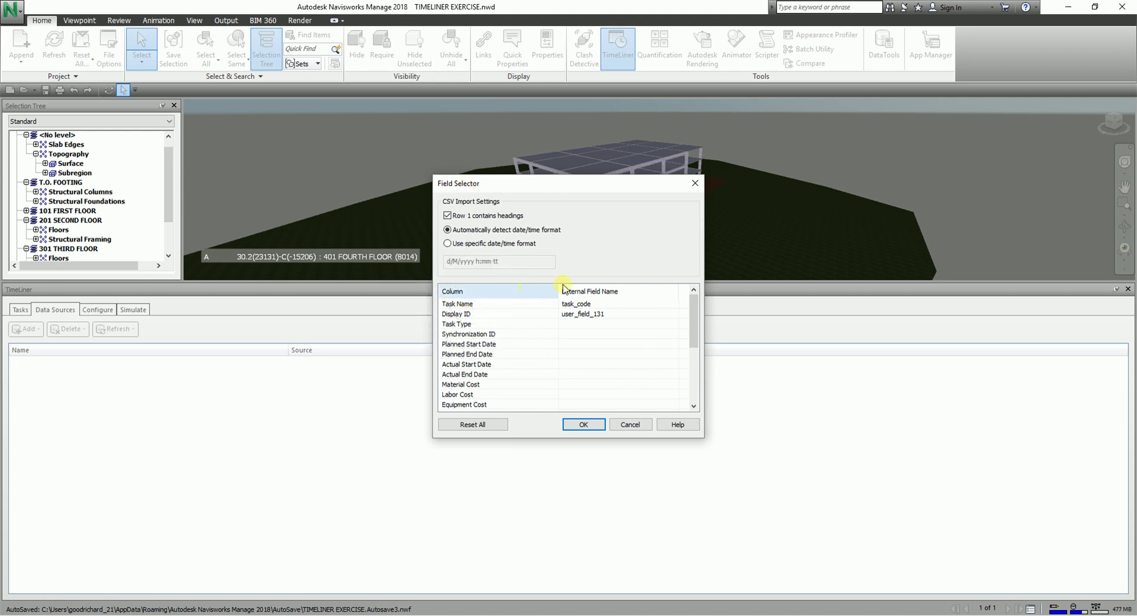
pyautogui.click(640, 303)
pyautogui.click(664, 306)
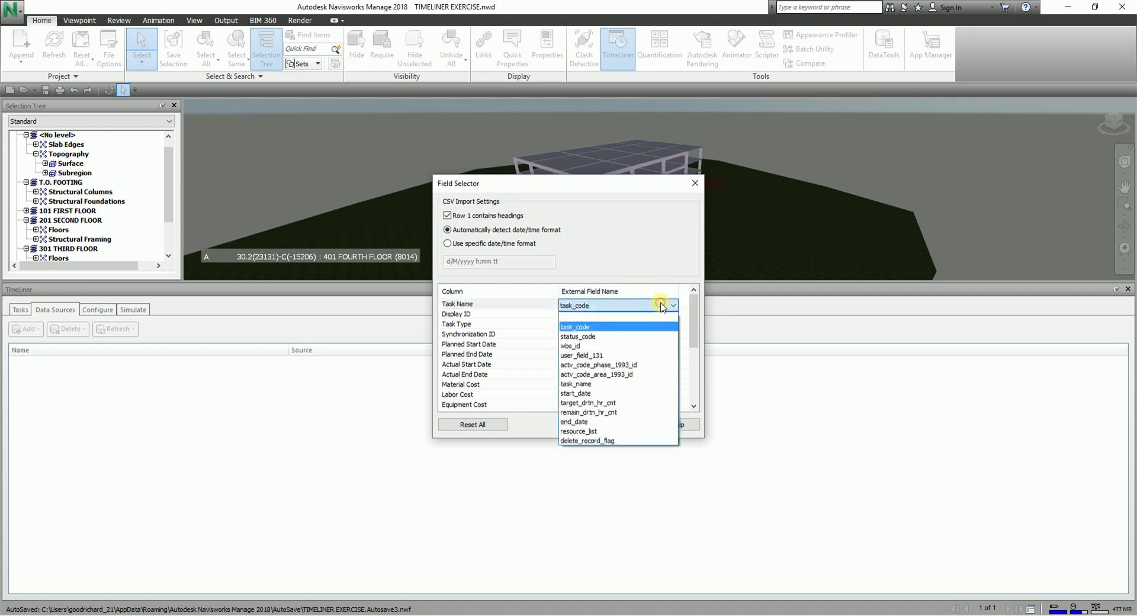
pyautogui.click(581, 327)
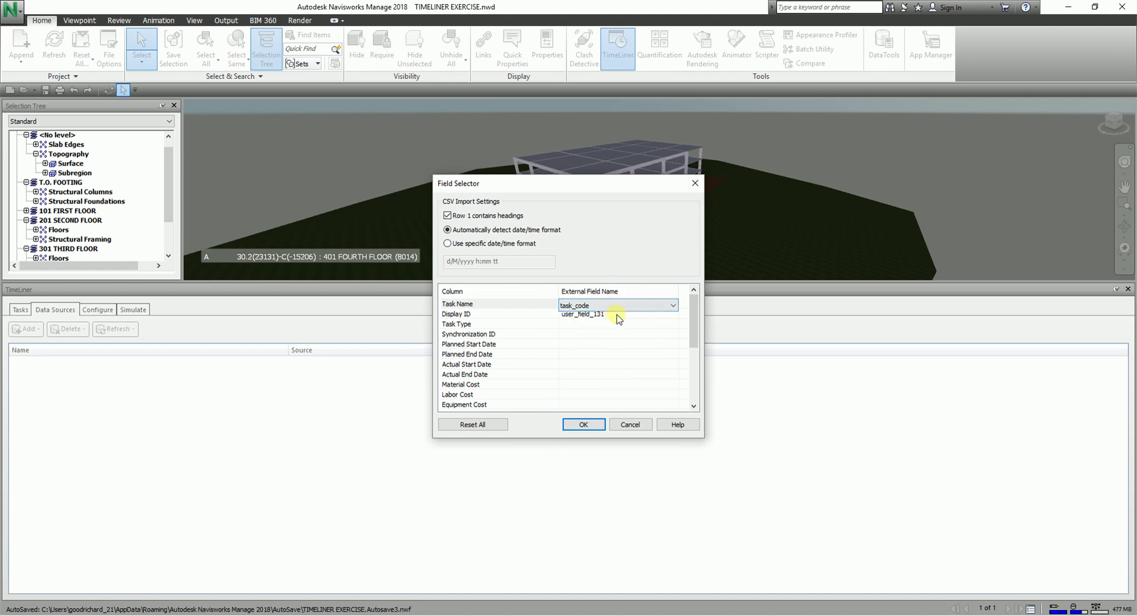
pyautogui.click(616, 314)
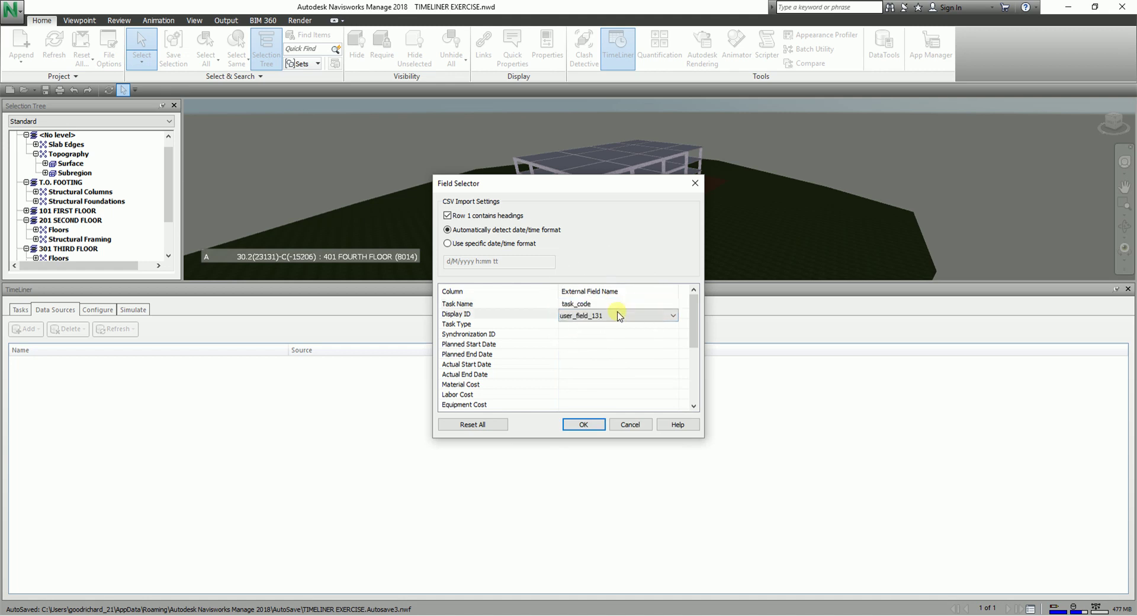
pyautogui.click(672, 317)
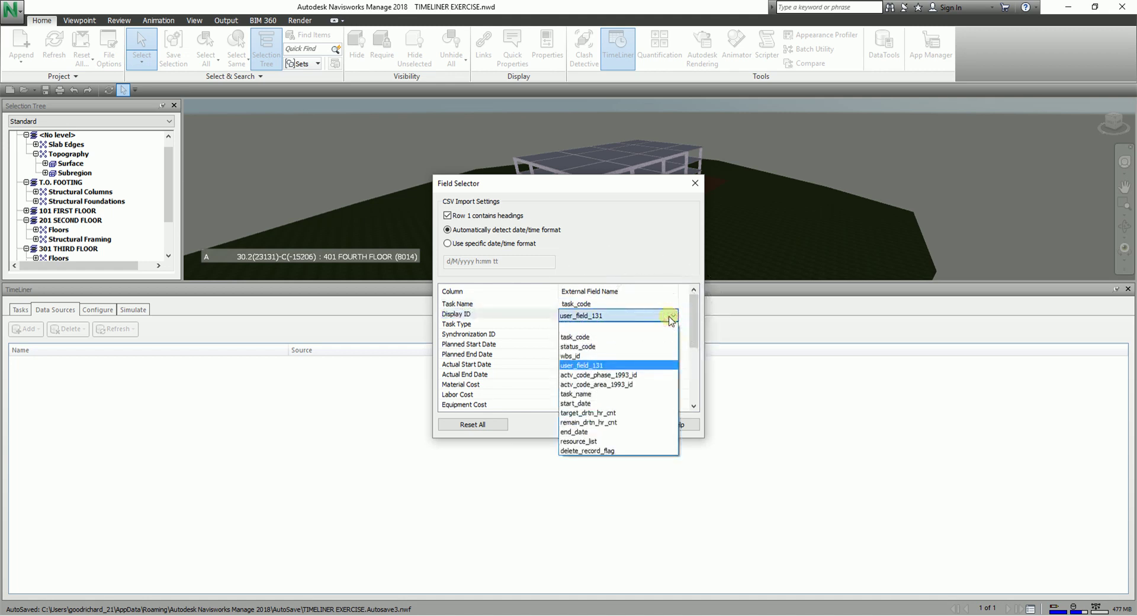
pyautogui.click(590, 356)
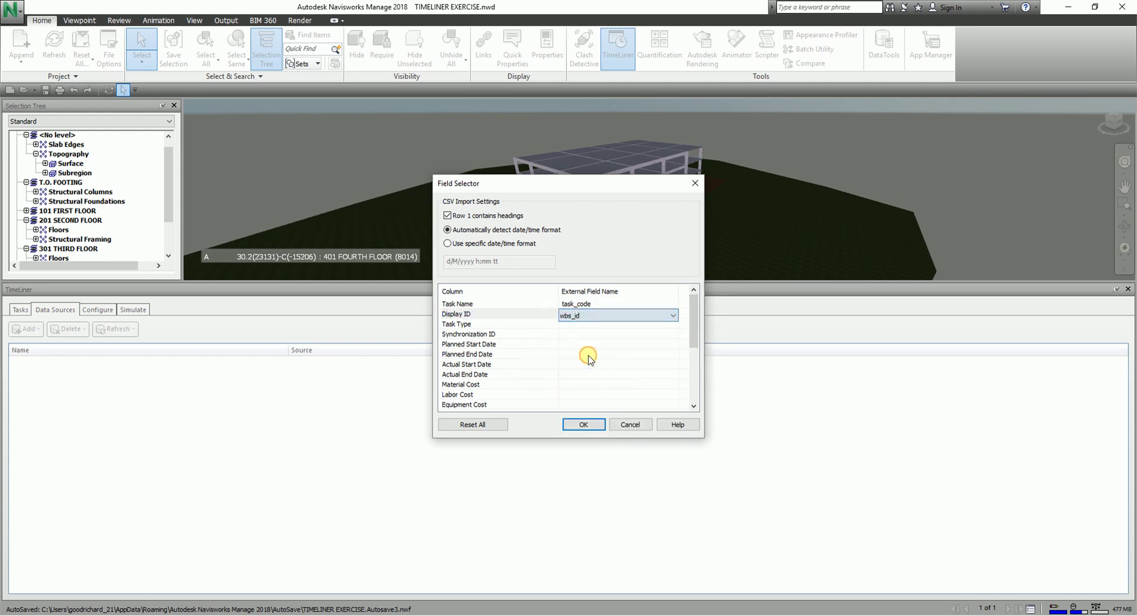
# - Leave Synchronization ID unmapped and confirm the field mapping with OK
pyautogui.click(646, 309)
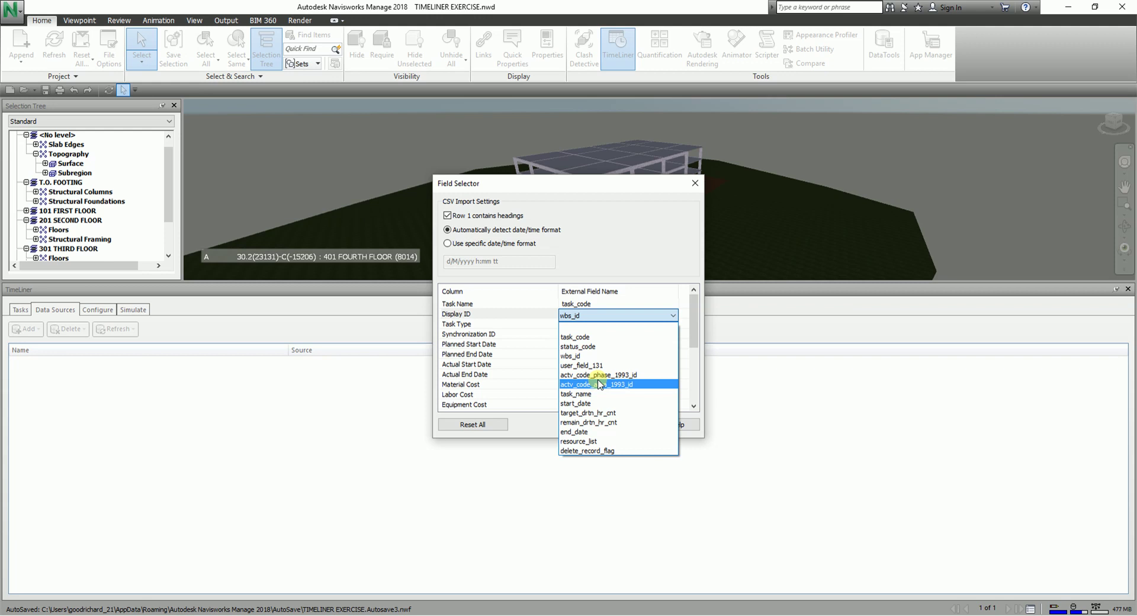
pyautogui.click(631, 312)
pyautogui.click(619, 336)
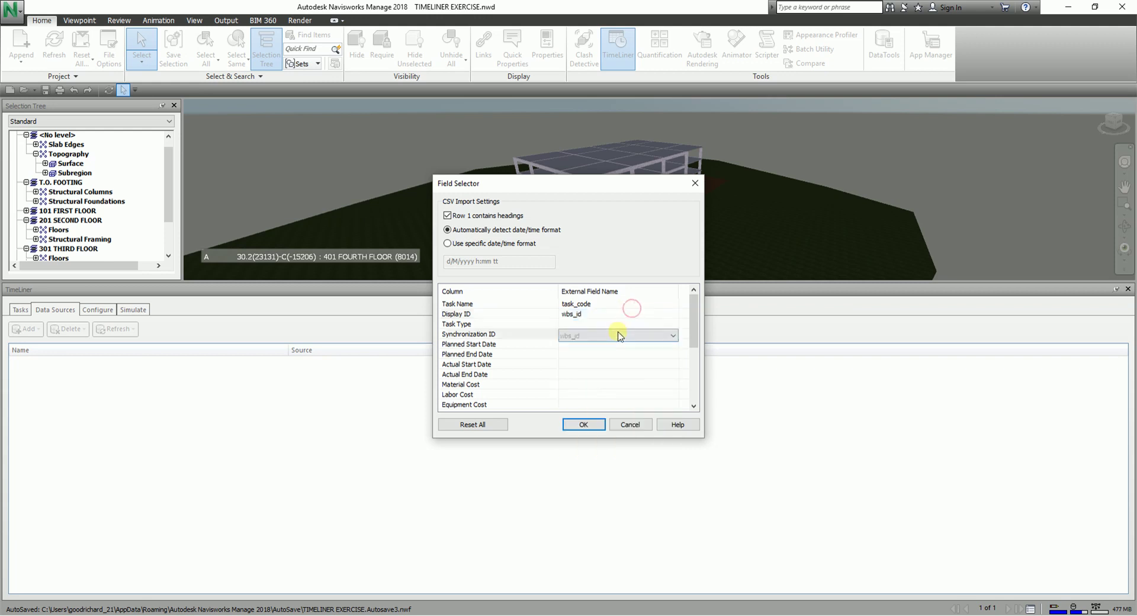
pyautogui.click(672, 336)
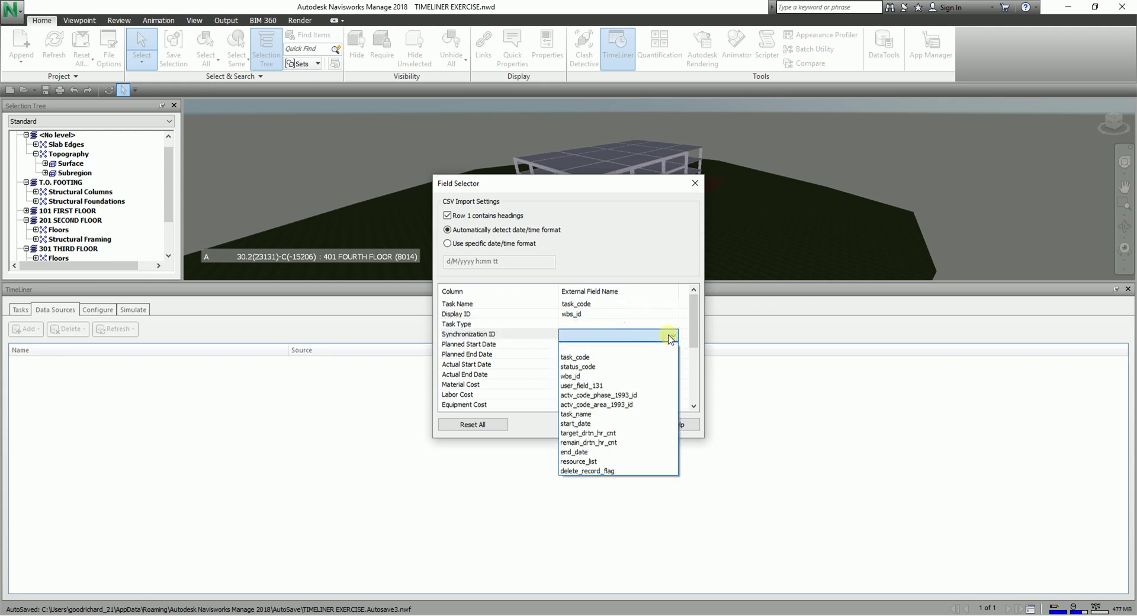
pyautogui.click(695, 308)
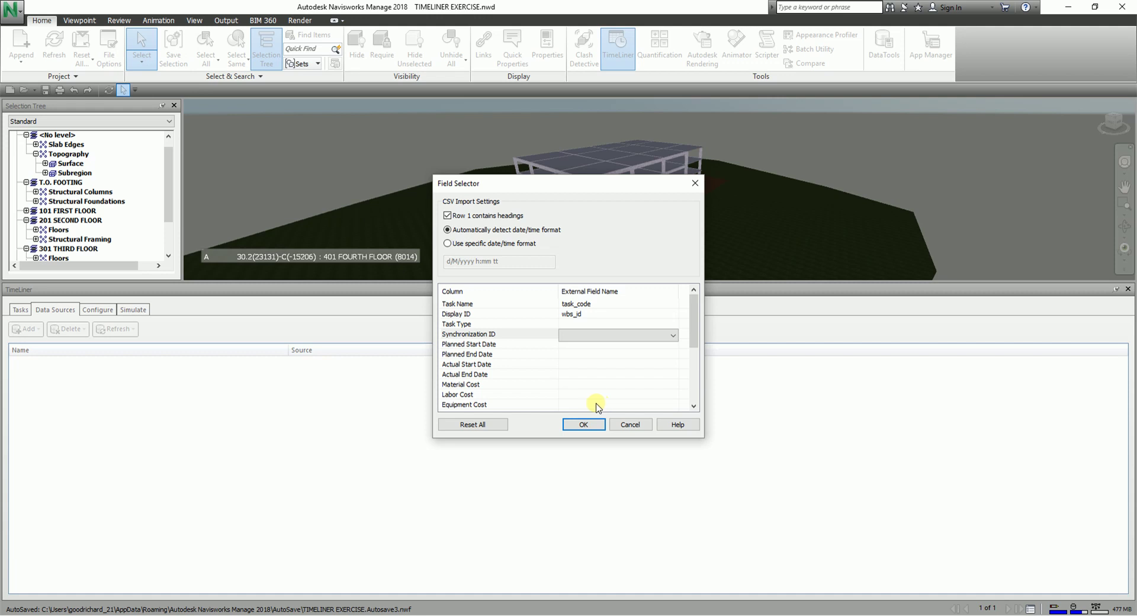
pyautogui.click(585, 425)
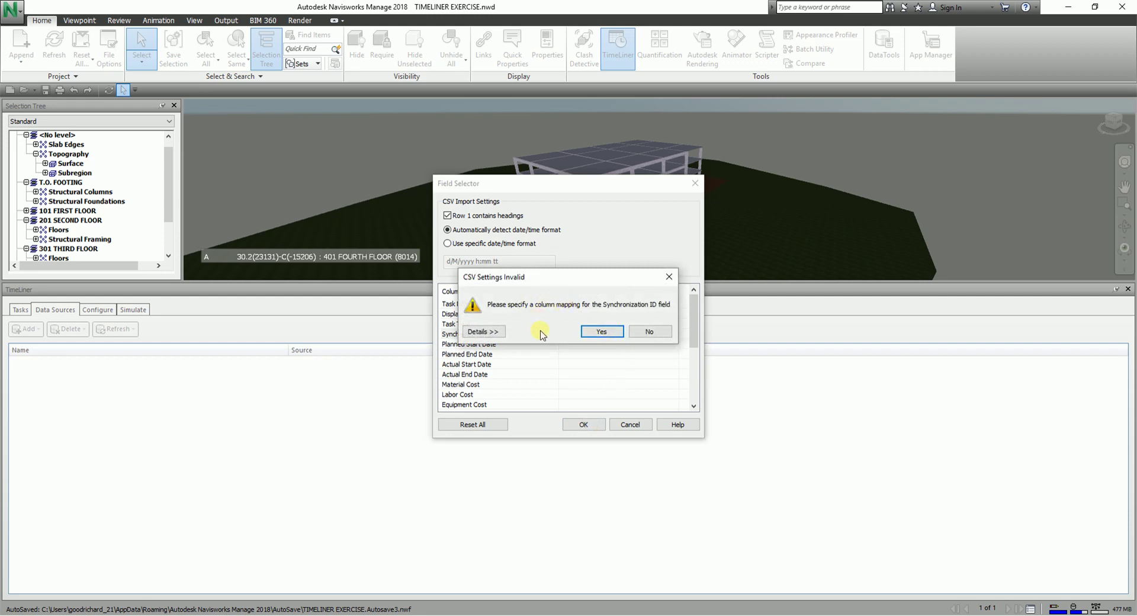
# - Check the CSV Settings Invalid details, then choose No to proceed without a Synchronization ID
pyautogui.click(483, 333)
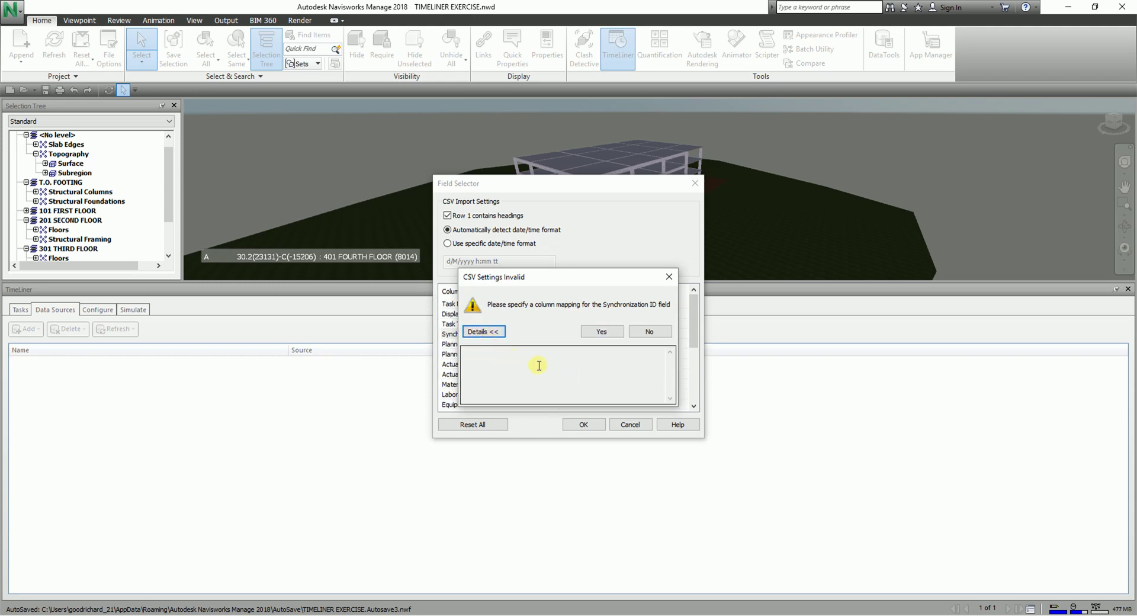
pyautogui.click(492, 333)
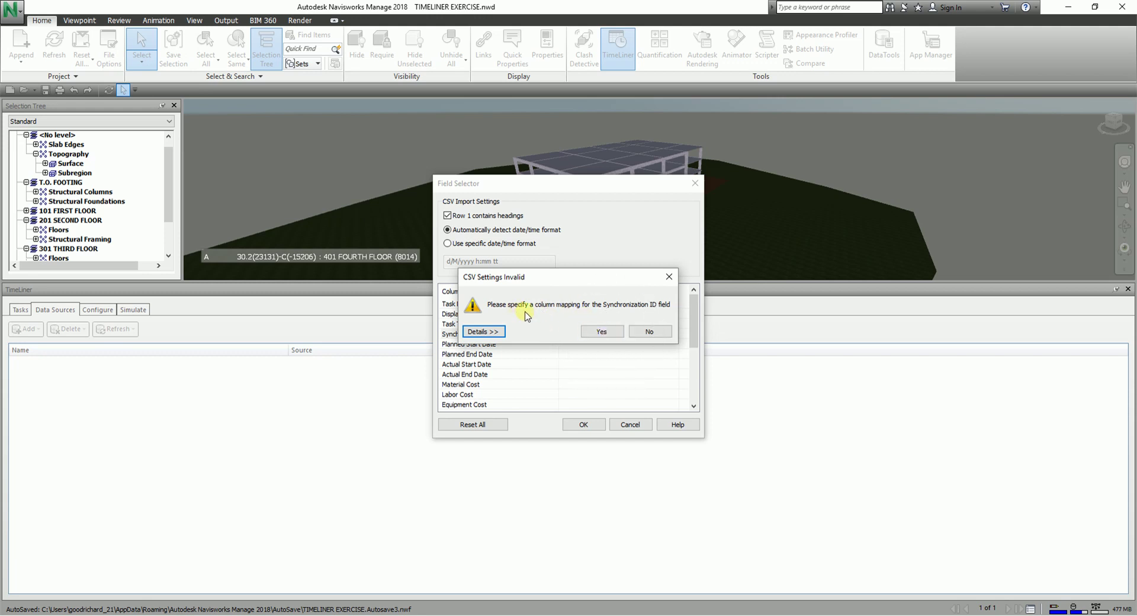
pyautogui.moveTo(585, 281); pyautogui.dragTo(590, 201)
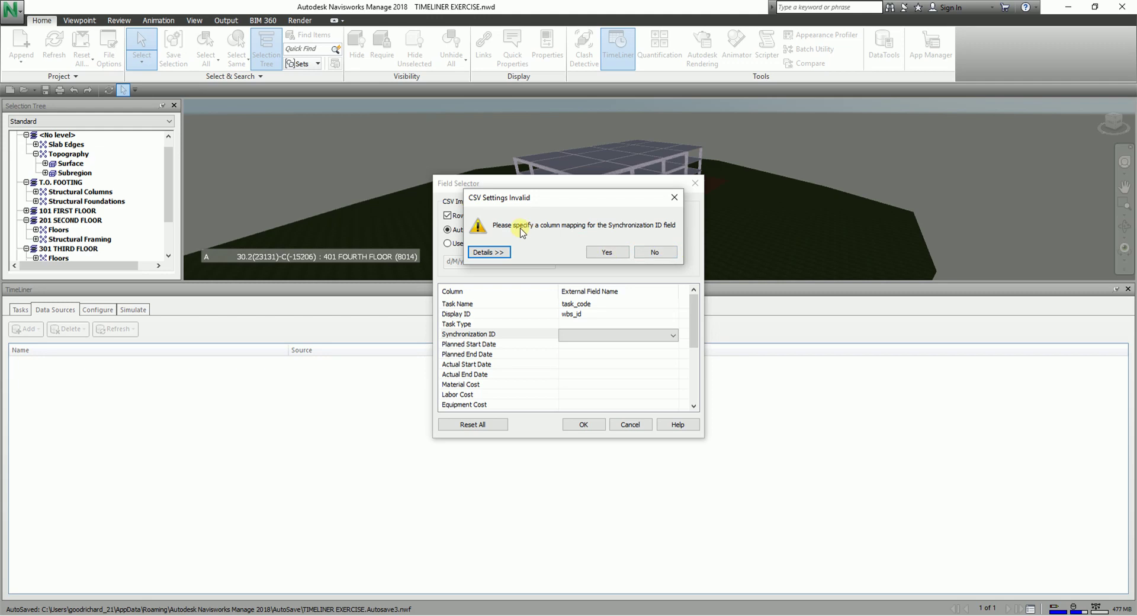
pyautogui.click(654, 253)
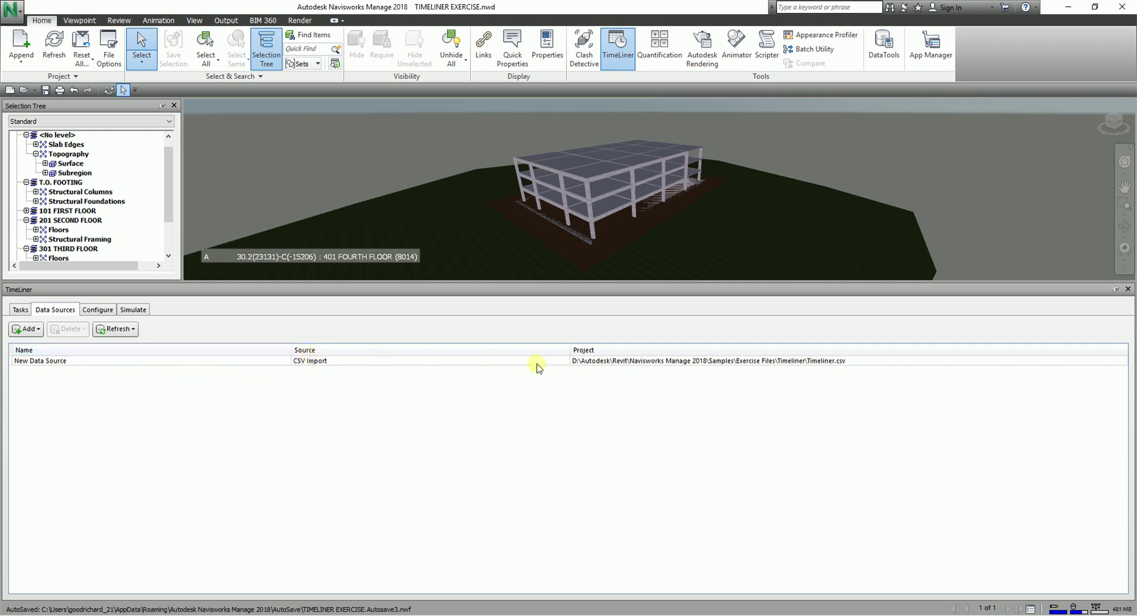
# - Rename New Data Source to 'Tasks from CSV' and return to the task list
pyautogui.click(77, 363)
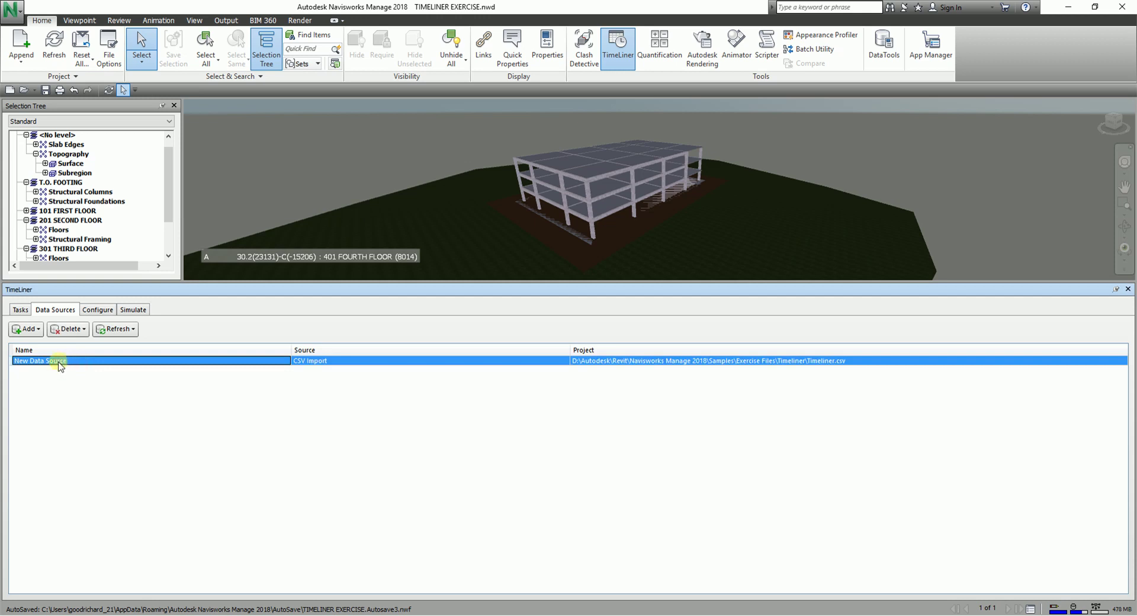
pyautogui.click(59, 362)
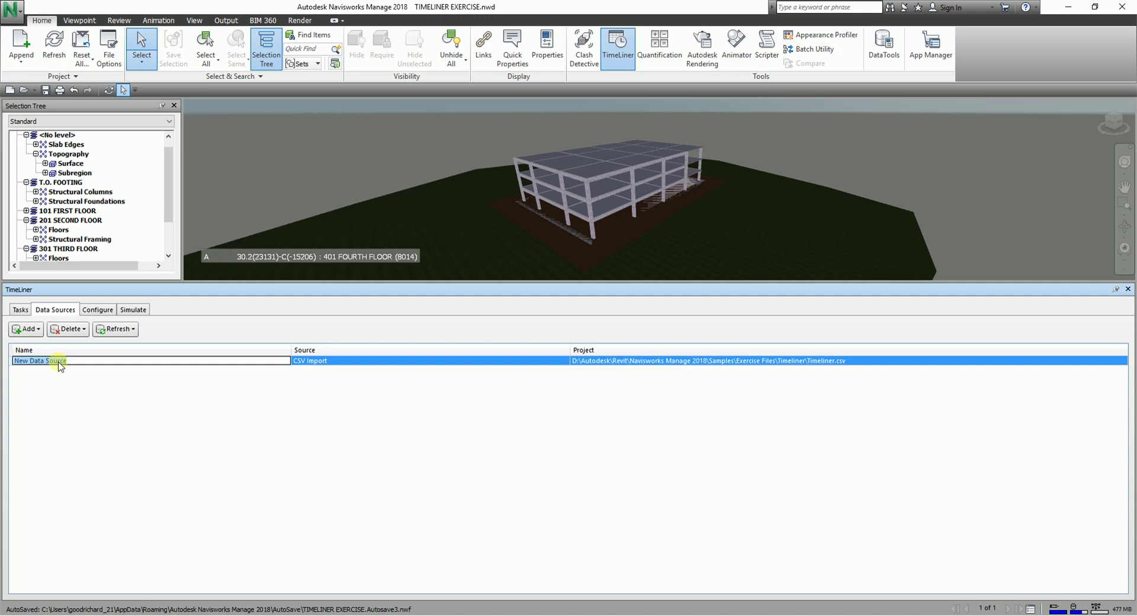
pyautogui.write('Tasks from CSV')
pyautogui.press('Return')
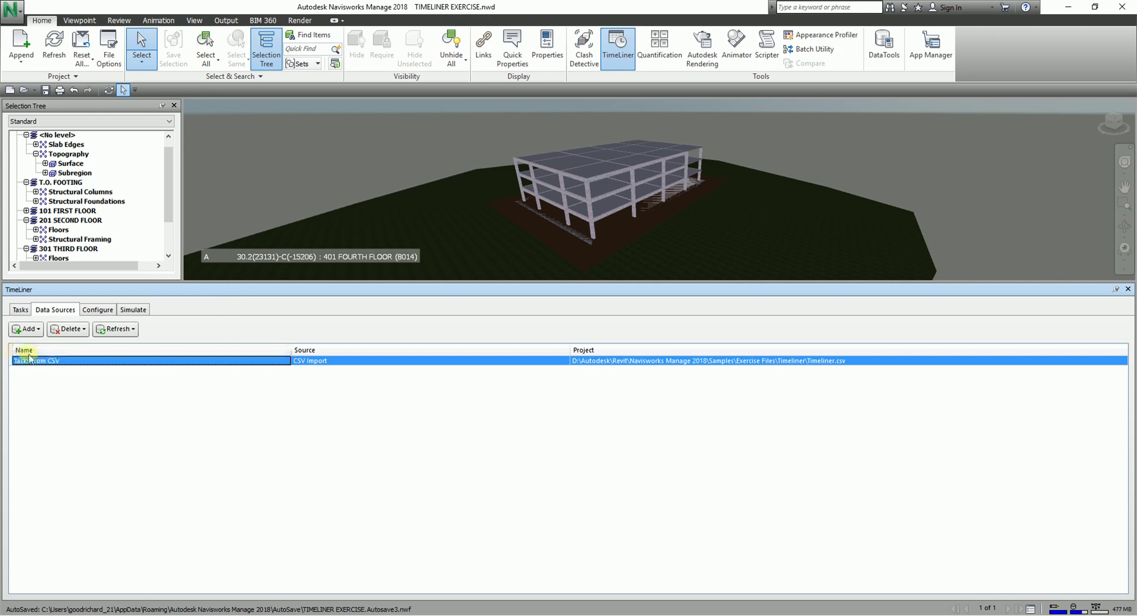
pyautogui.click(18, 310)
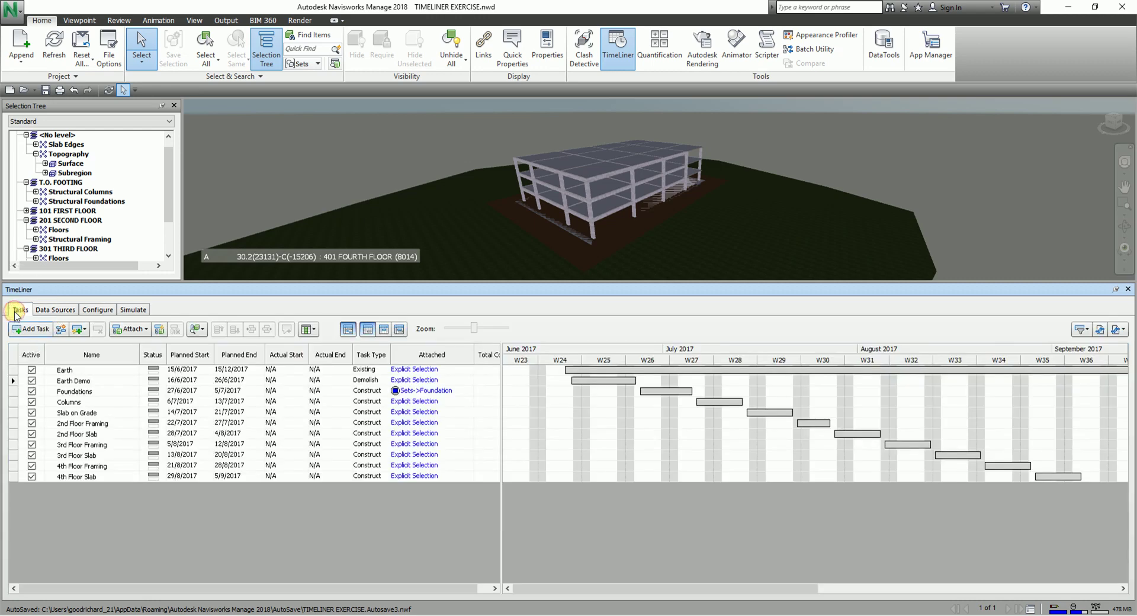
# - Refresh the selected Tasks from CSV source with Rebuild Task Hierarchy and dismiss the warning
pyautogui.click(46, 311)
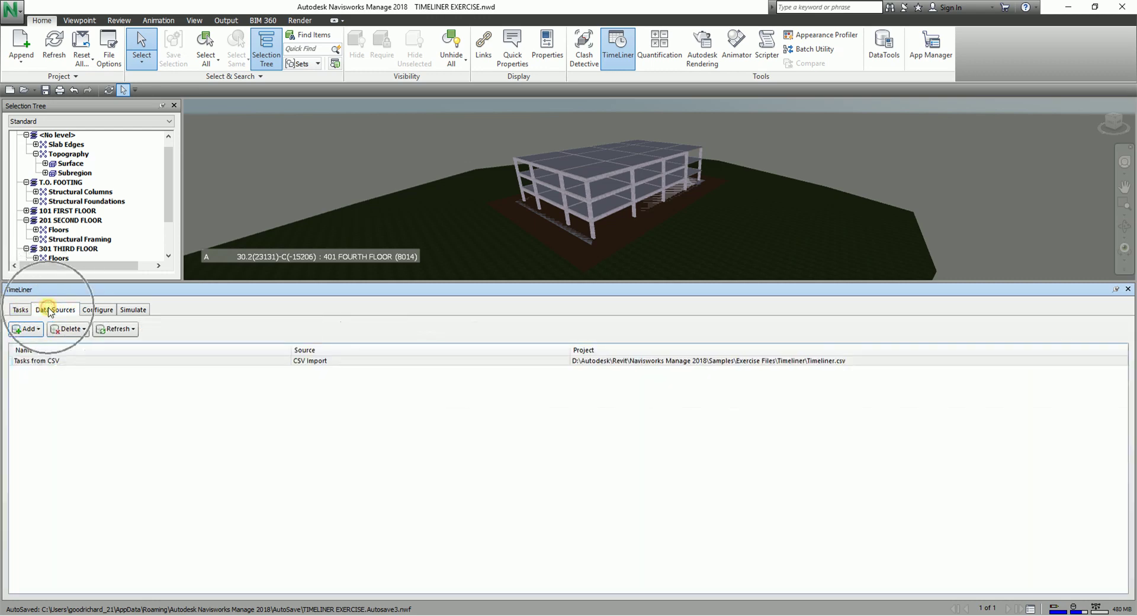
pyautogui.click(131, 330)
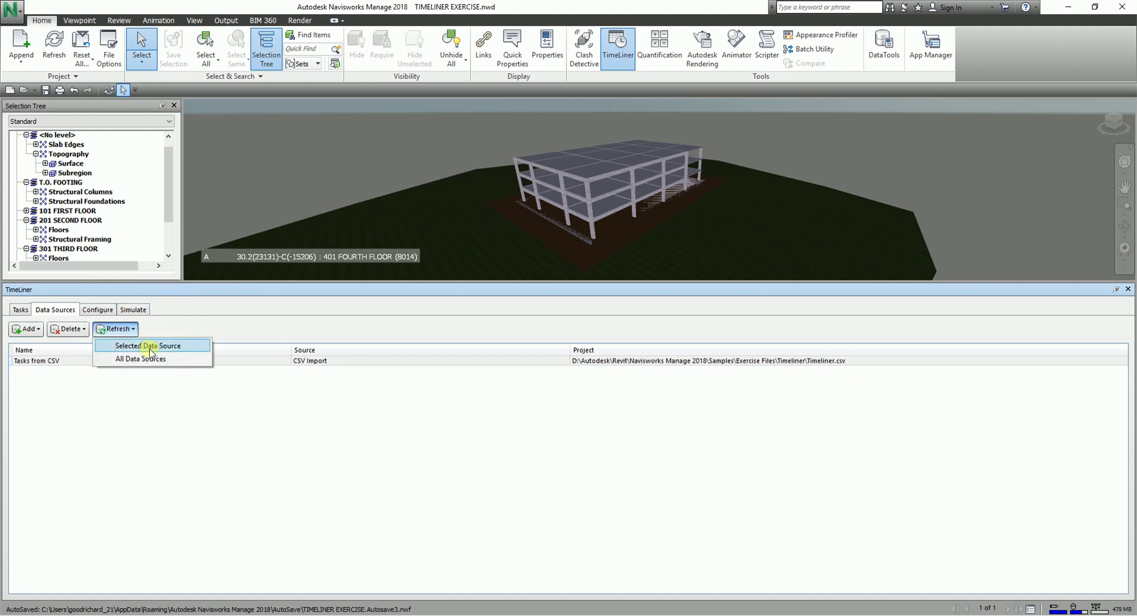
pyautogui.click(150, 348)
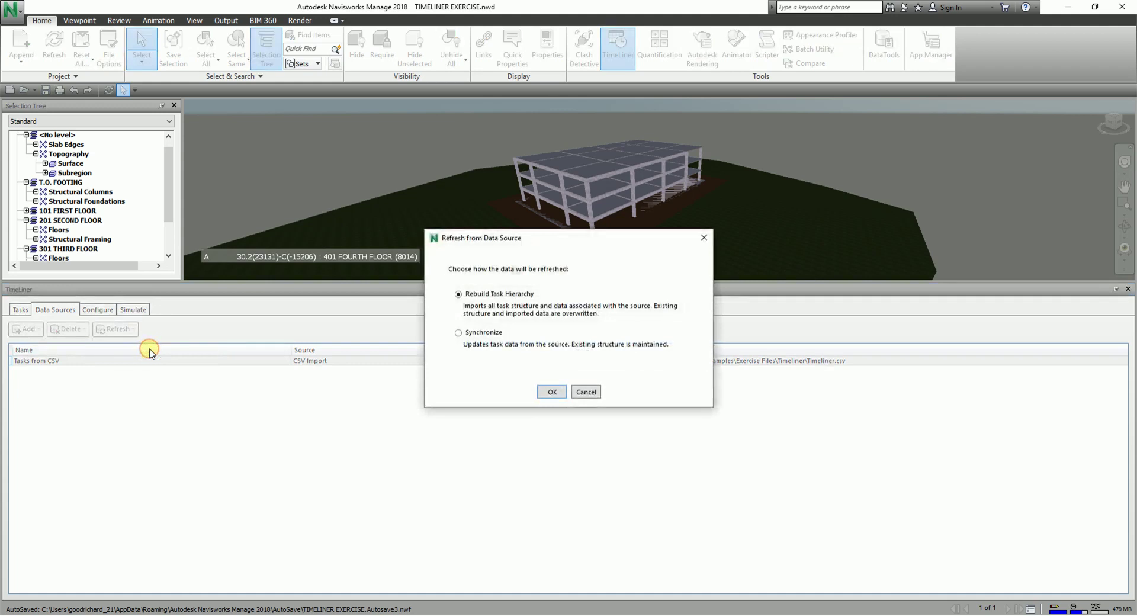
pyautogui.click(552, 393)
pyautogui.click(556, 393)
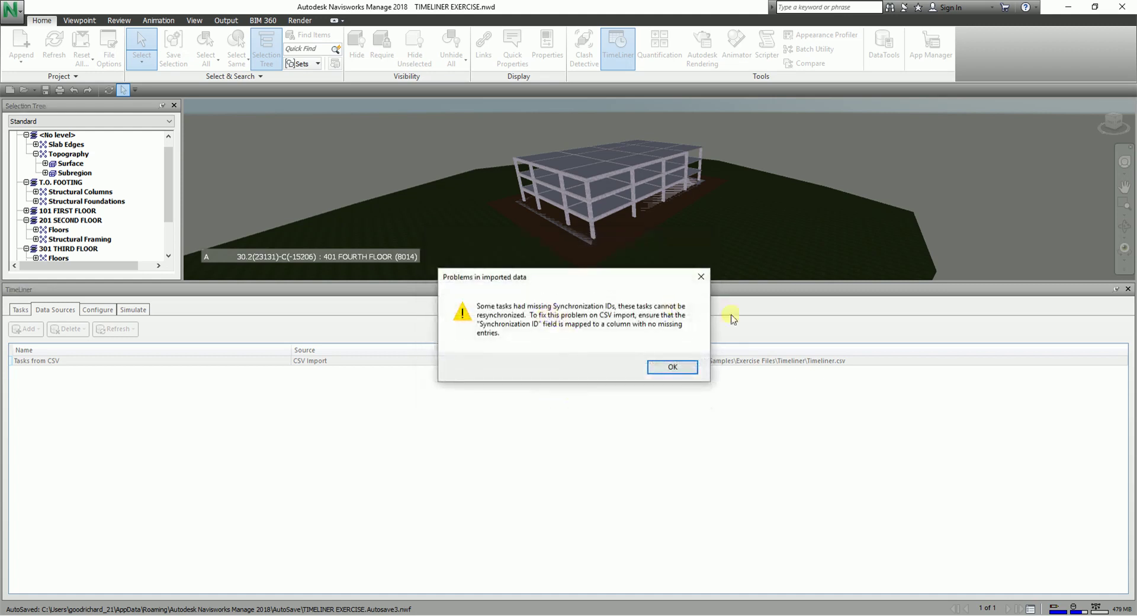
pyautogui.click(676, 369)
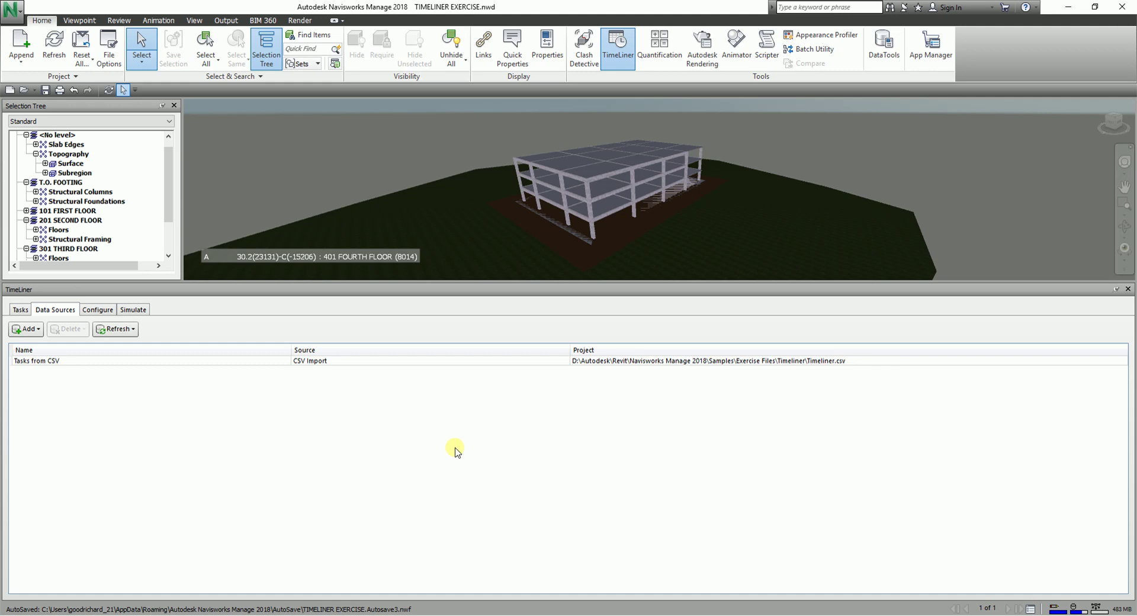
# - Enlarge the TimeLiner panel and scroll through the imported Tasks from CSV (Root) activities like M2010
pyautogui.click(19, 310)
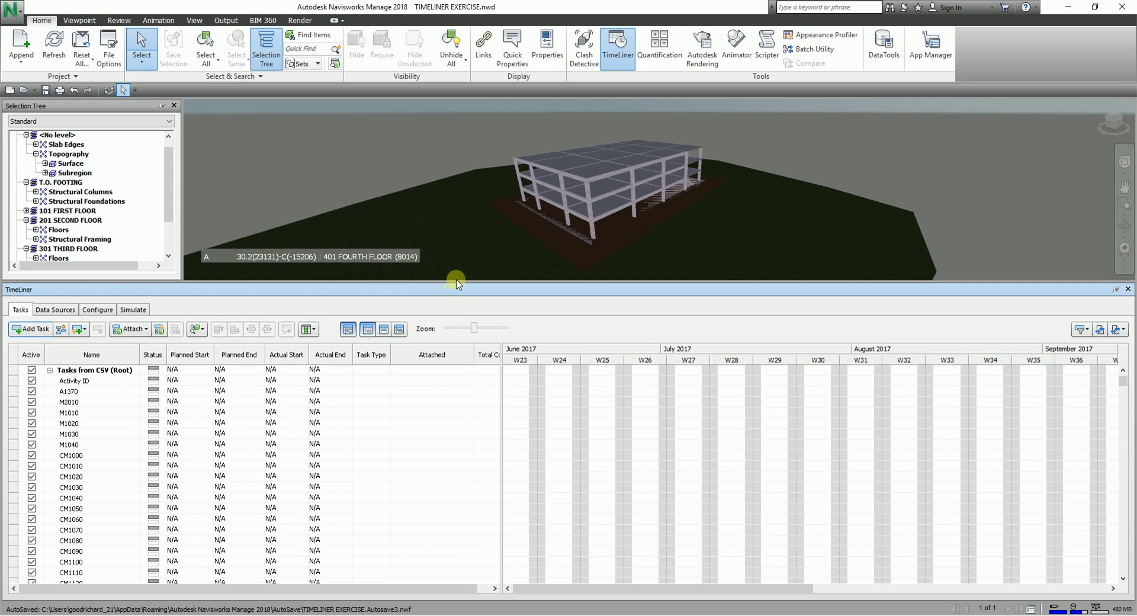
pyautogui.moveTo(456, 284); pyautogui.dragTo(449, 398)
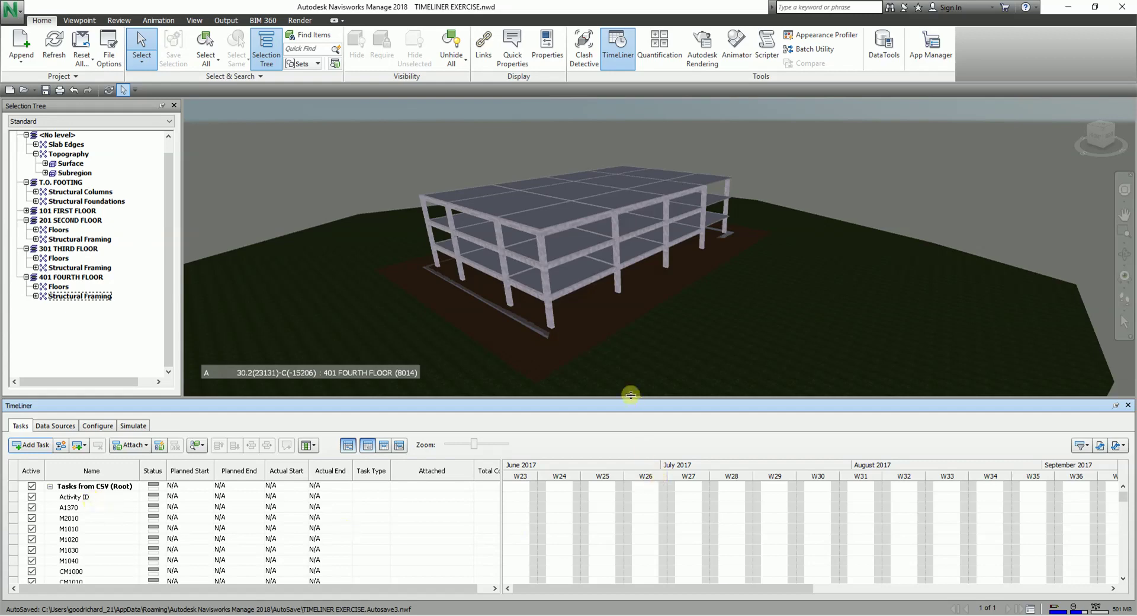
pyautogui.moveTo(570, 399); pyautogui.dragTo(569, 351)
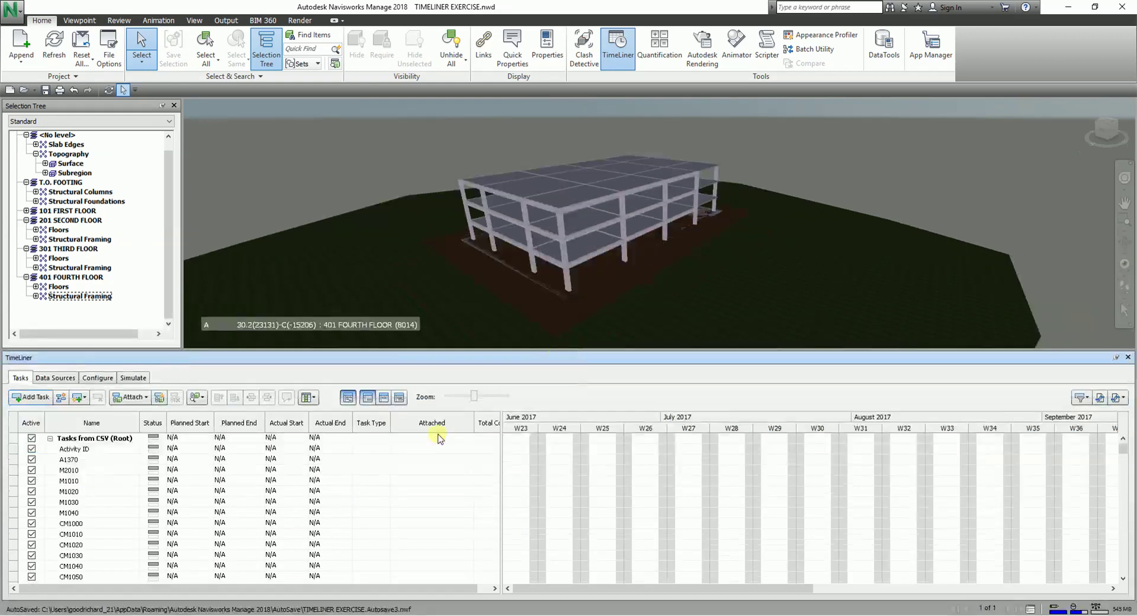
pyautogui.click(75, 471)
pyautogui.scroll(-15, 89, 509)
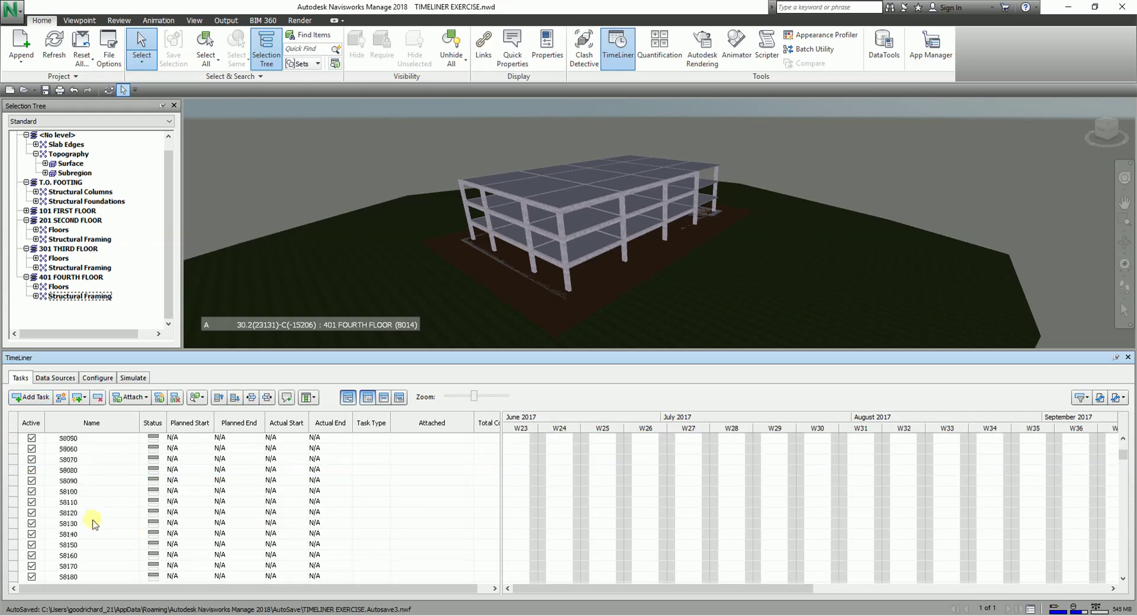
pyautogui.scroll(-5, 93, 524)
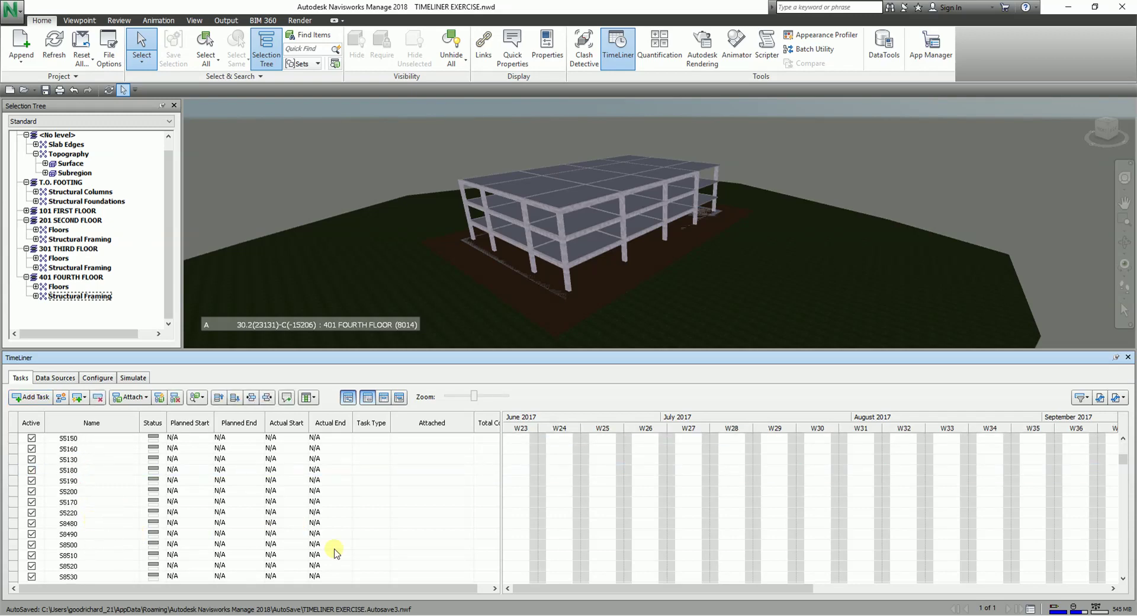
pyautogui.moveTo(1123, 460); pyautogui.dragTo(1124, 434)
pyautogui.scroll(-2, 89, 486)
pyautogui.click(97, 524)
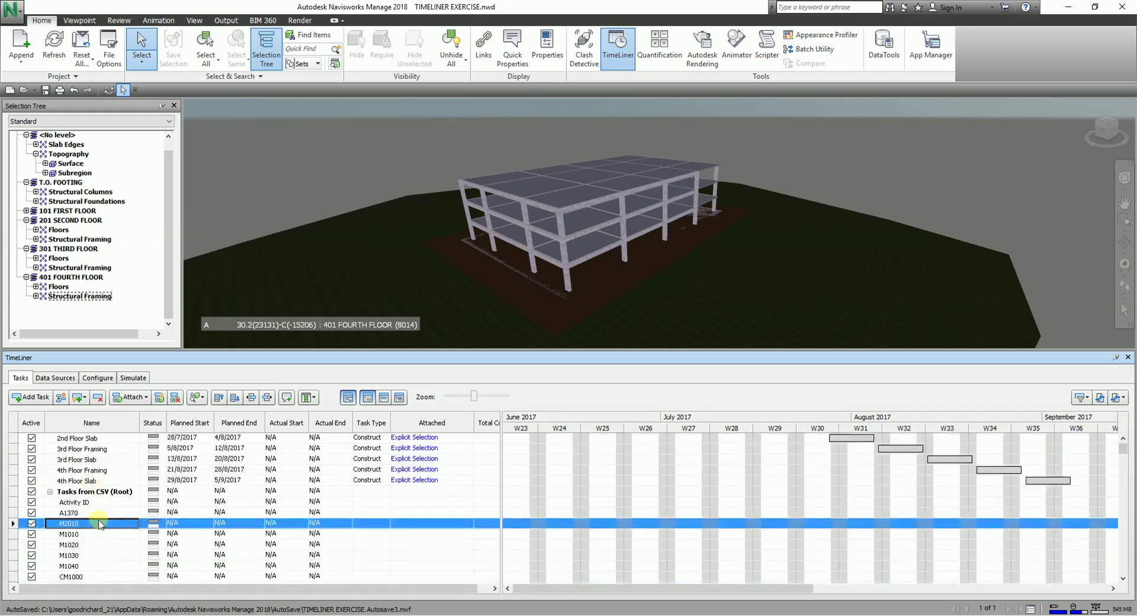
pyautogui.click(102, 503)
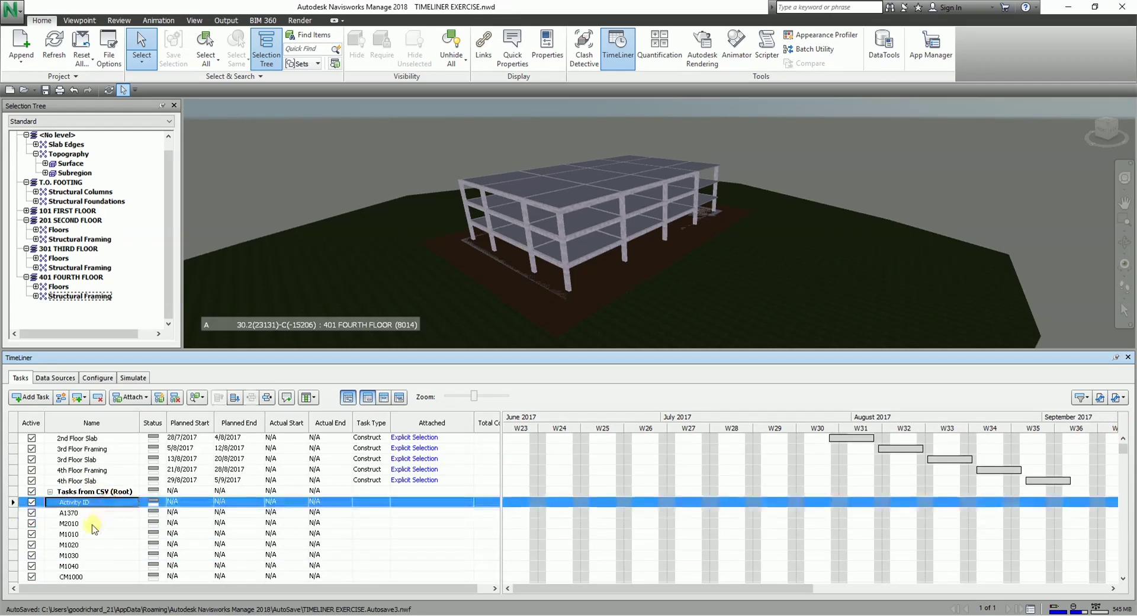